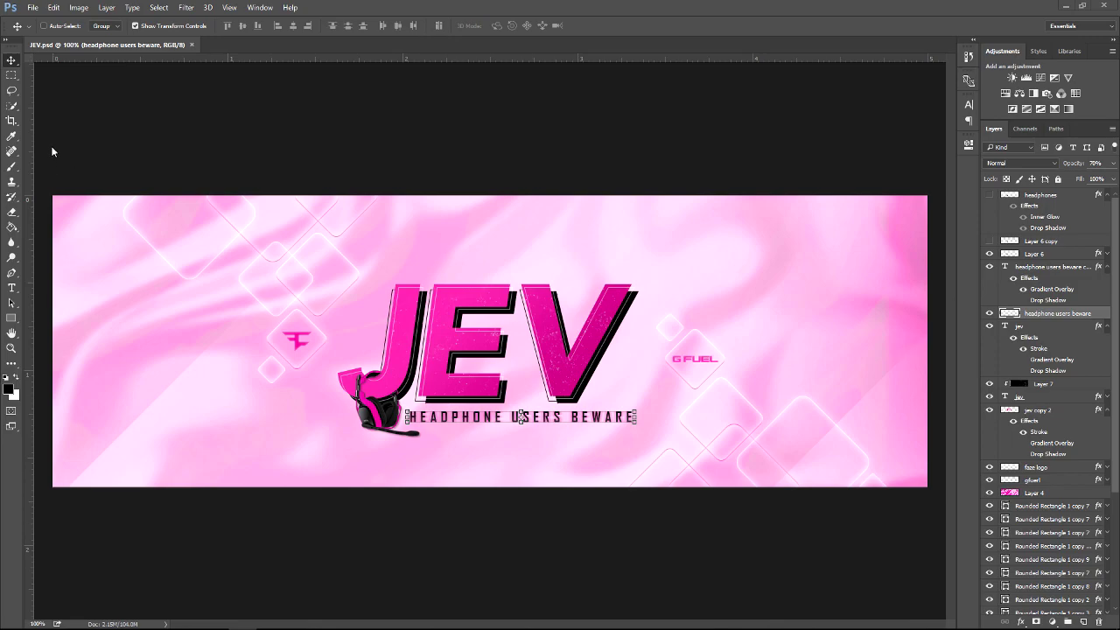
Open new document settings, enter a resolution of 300, then dismiss without creating a document.
click(32, 8)
click(51, 20)
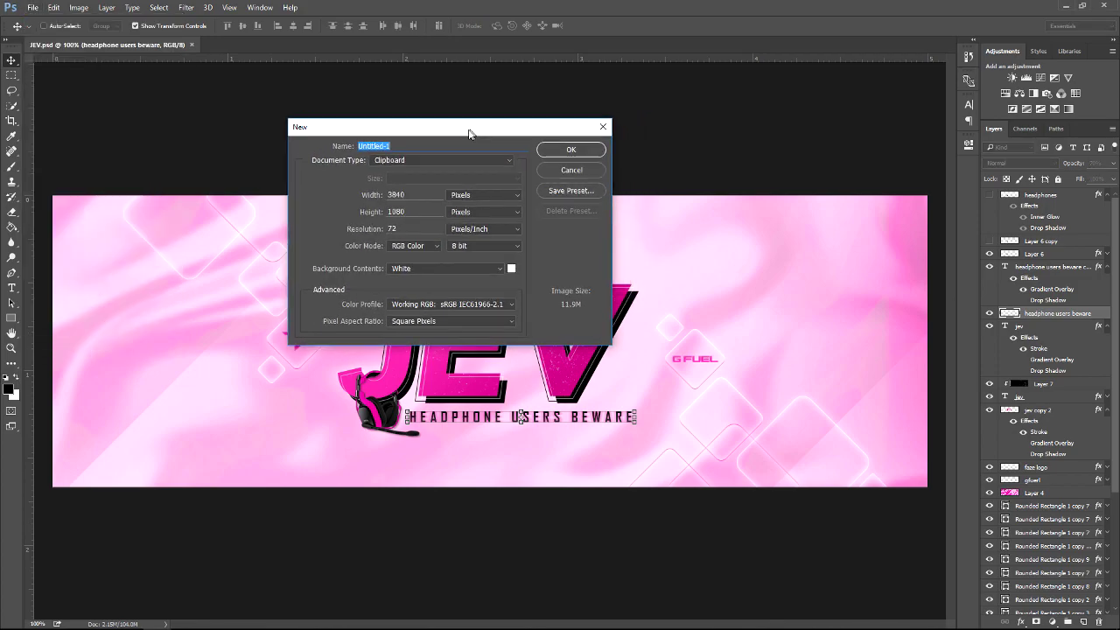
double_click(399, 242)
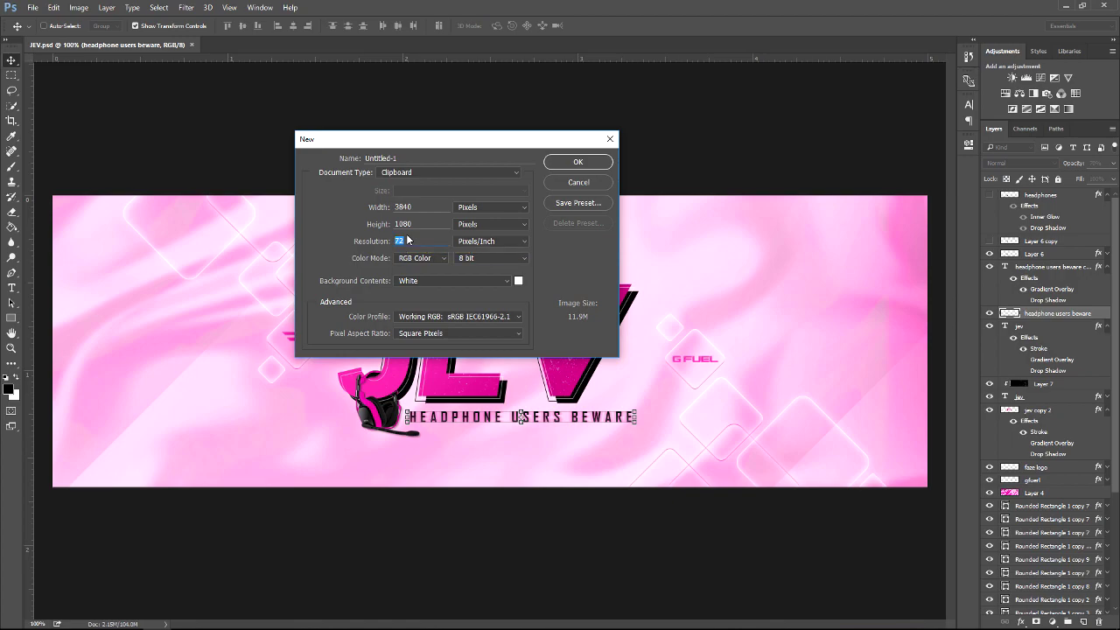
text(300)
drag(452, 141, 499, 177)
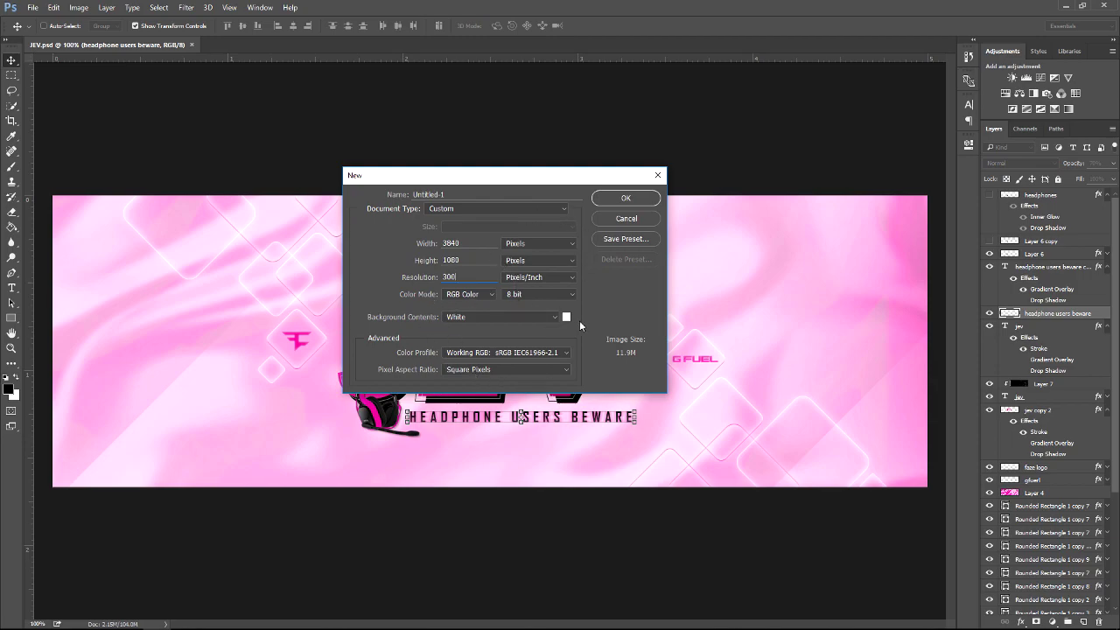
key(Escape)
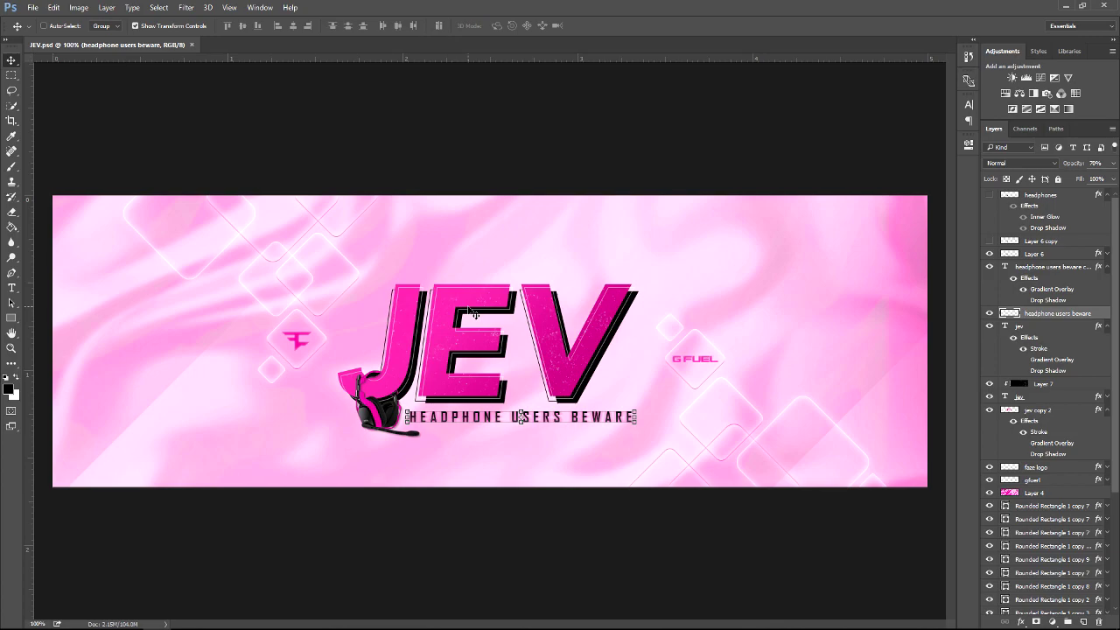
Open Save for Web (Legacy) for the banner and keep the PNG-24 preset.
click(32, 7)
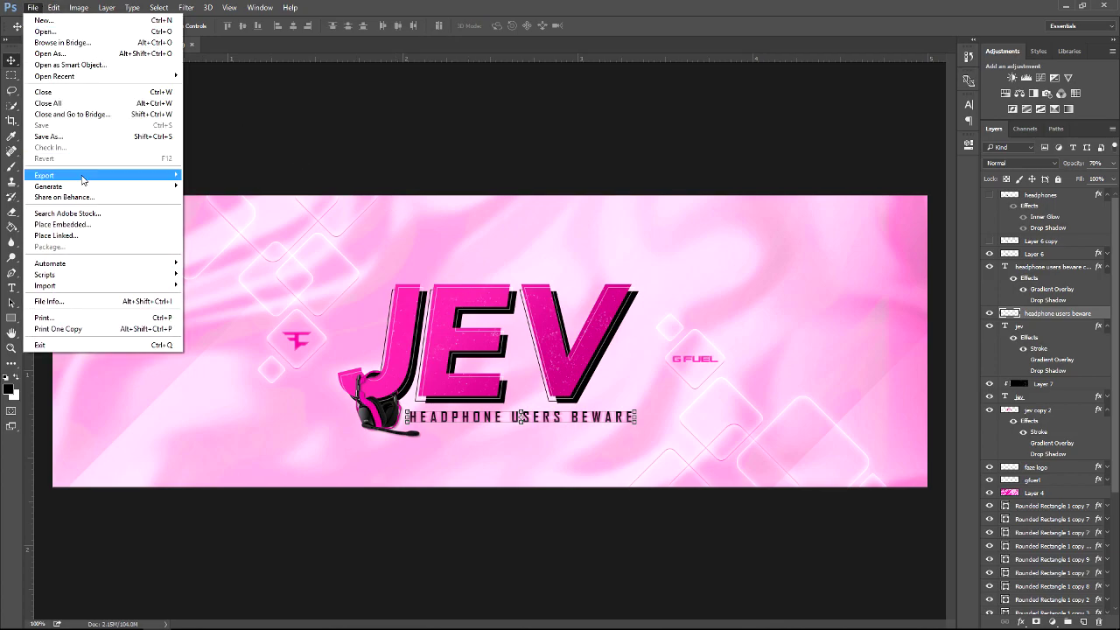
mouse_move(83, 179)
click(258, 225)
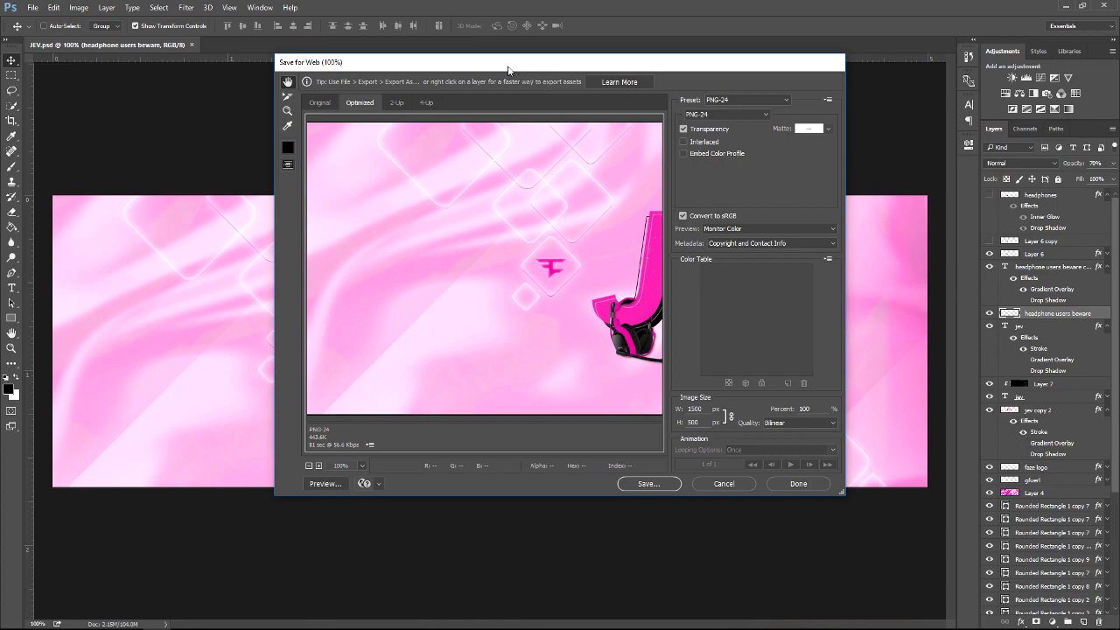
drag(507, 70, 426, 78)
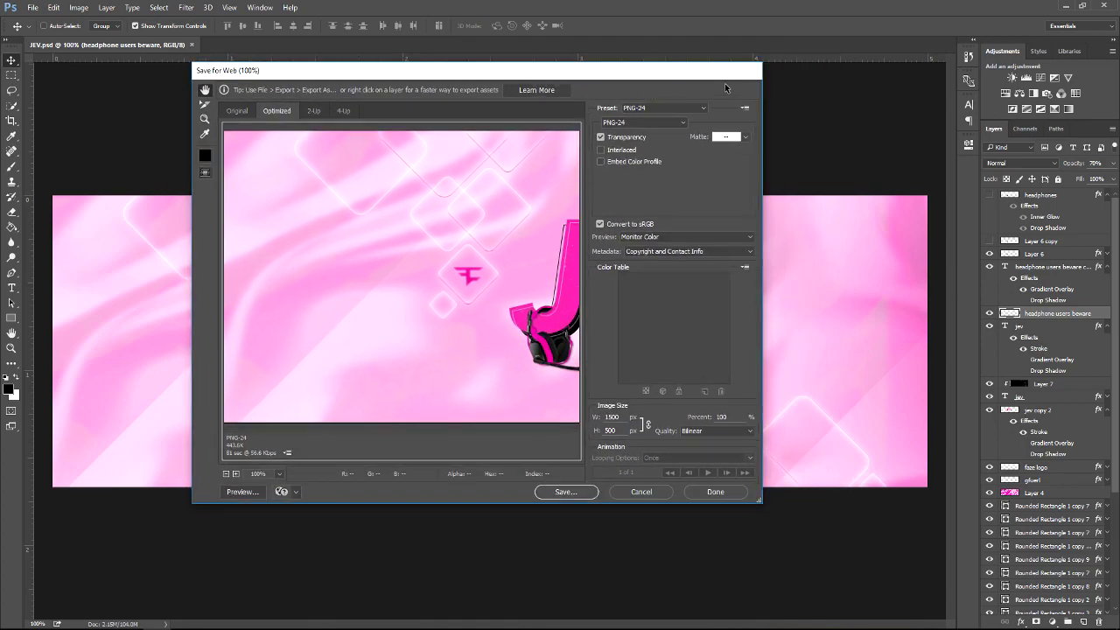
click(667, 109)
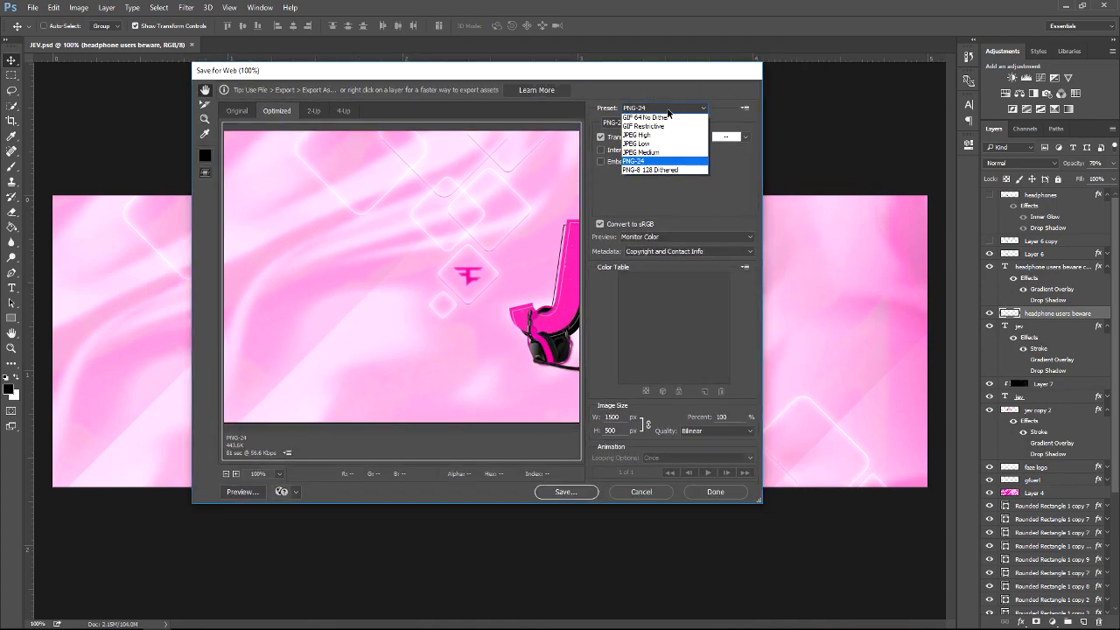
click(640, 212)
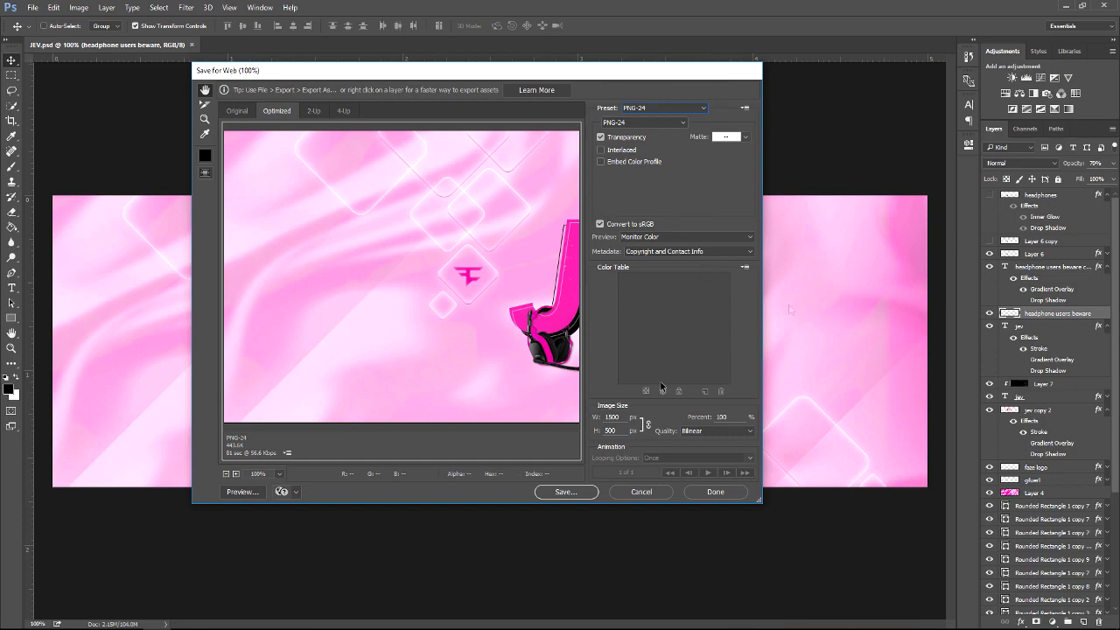
Switch resampling to Bicubic, pan the preview to the JEV logo, then revert to Bilinear.
click(686, 432)
click(695, 459)
drag(552, 311, 359, 309)
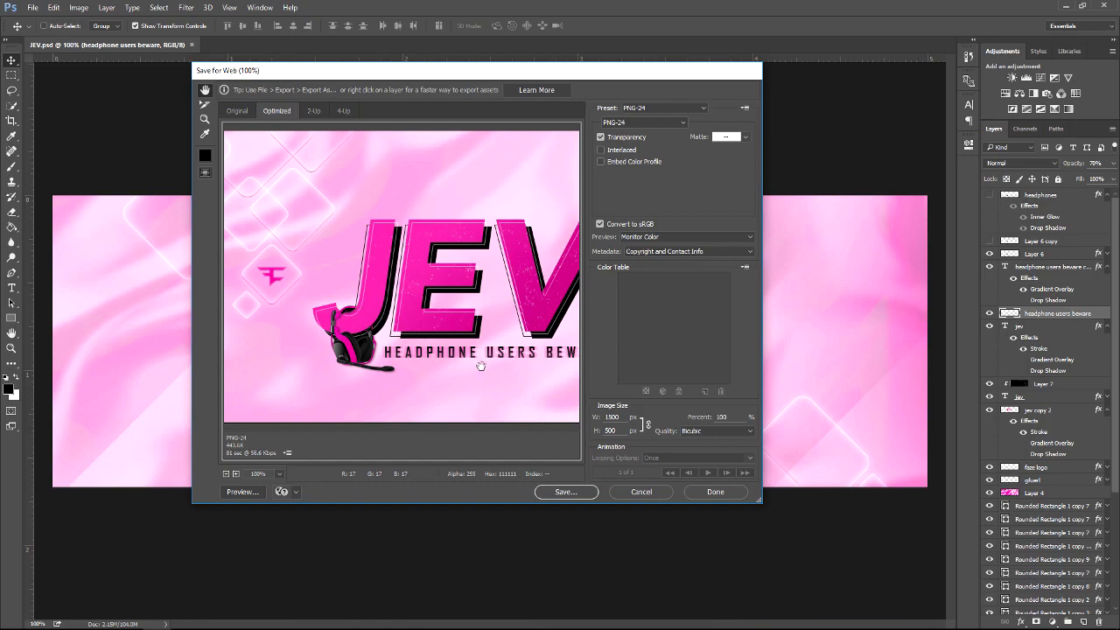
click(705, 431)
click(704, 451)
click(705, 431)
key(Escape)
Cancel the web export and save the banner as a Photoshop PDF via Save As.
click(652, 492)
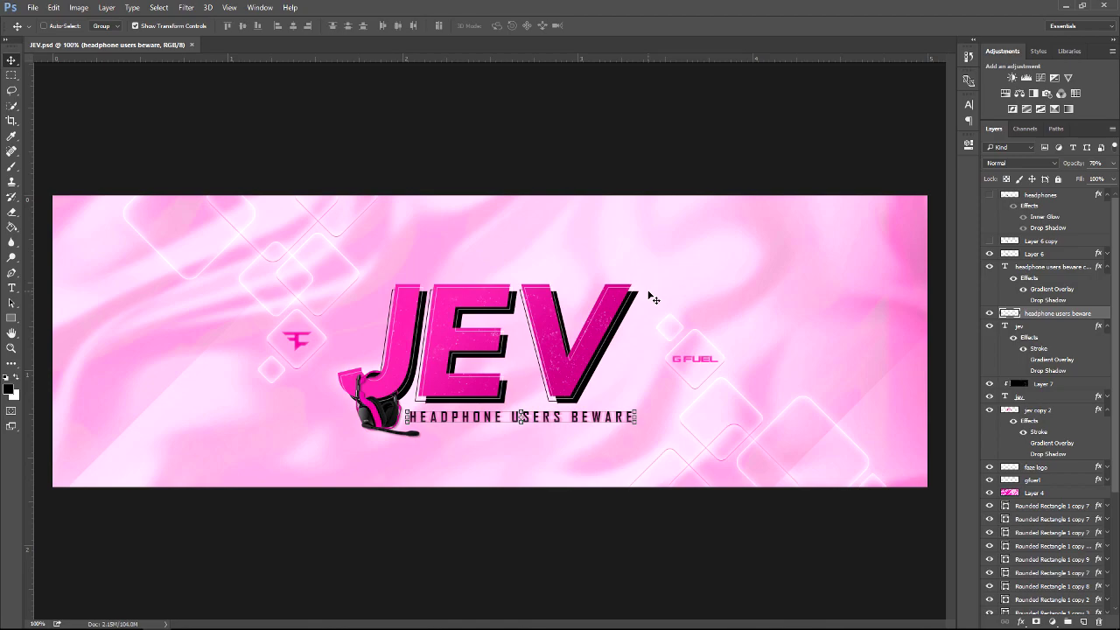
click(32, 7)
click(63, 140)
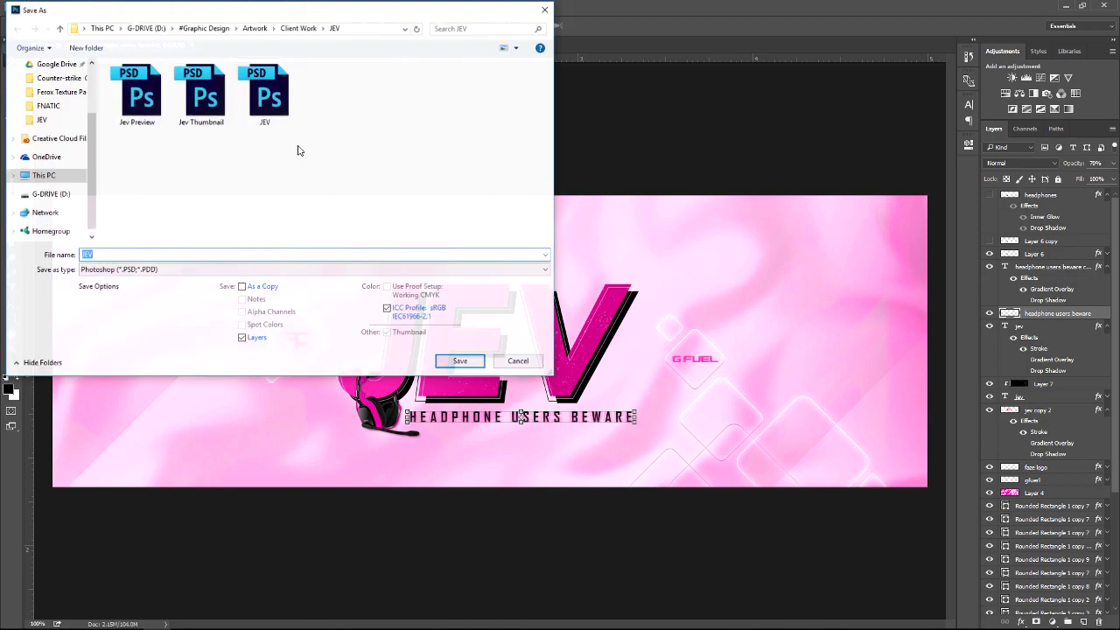
click(210, 269)
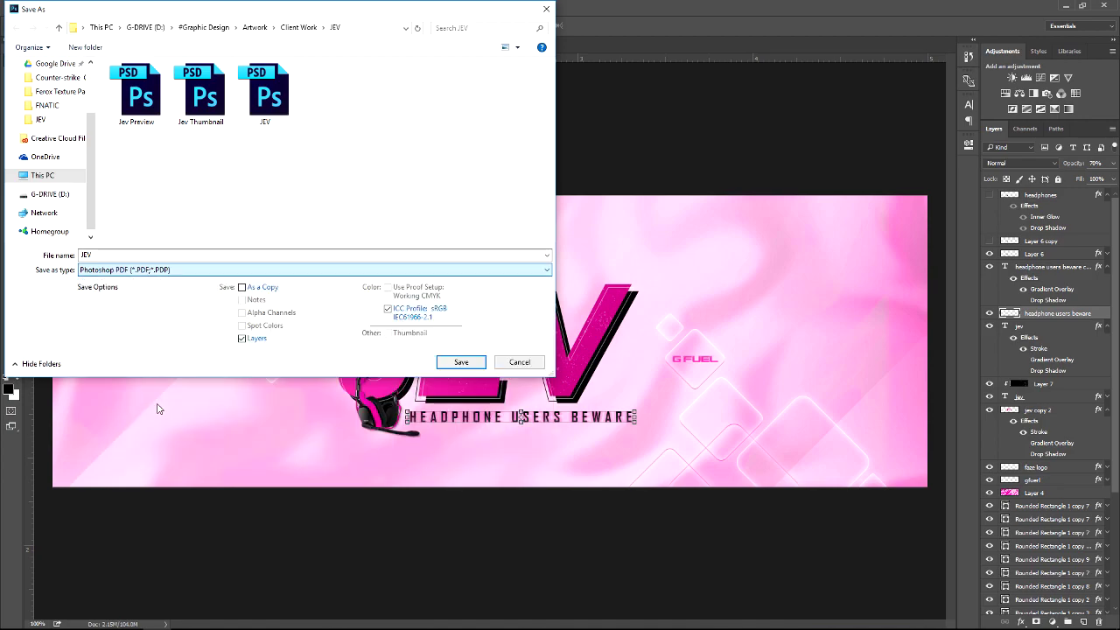
click(156, 404)
click(463, 360)
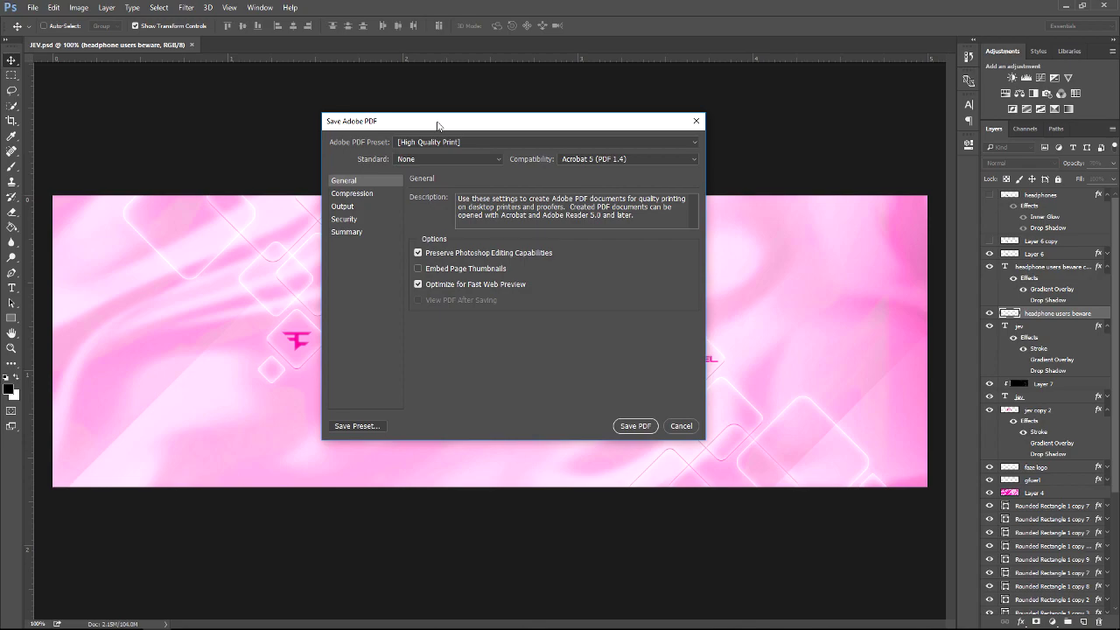
Keep the [High Quality Print] preset and cancel the PDF save without saving.
click(691, 143)
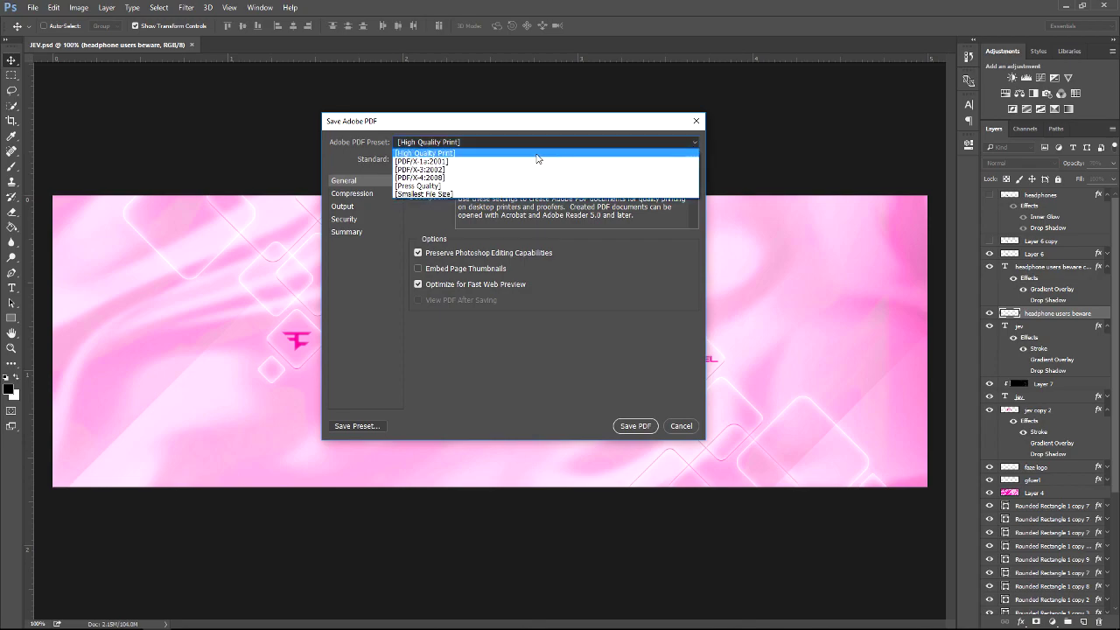
click(497, 151)
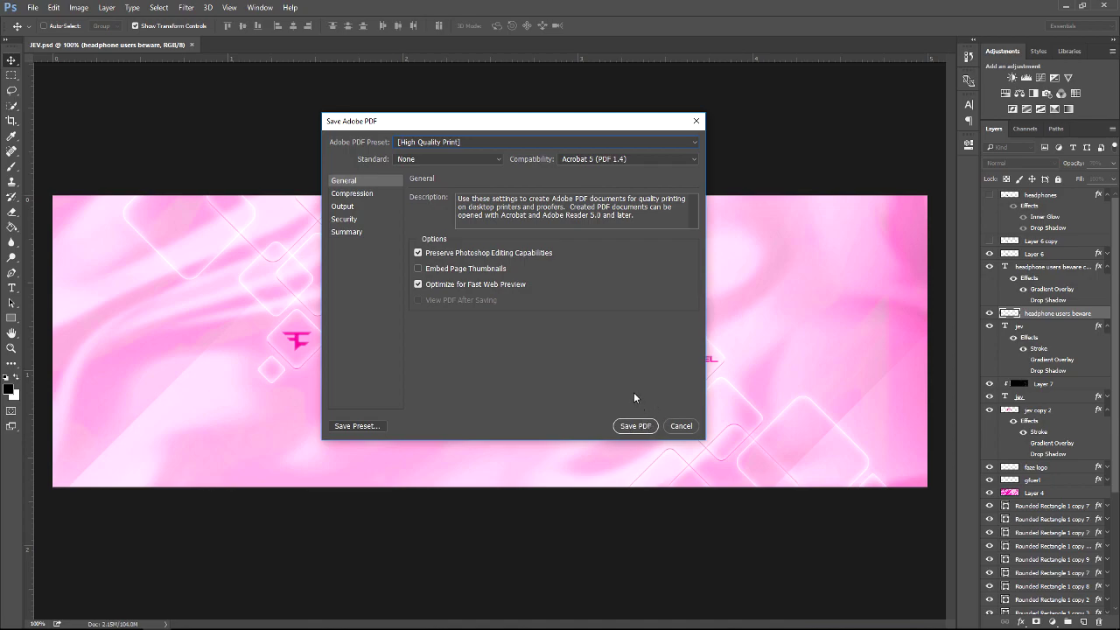
click(680, 425)
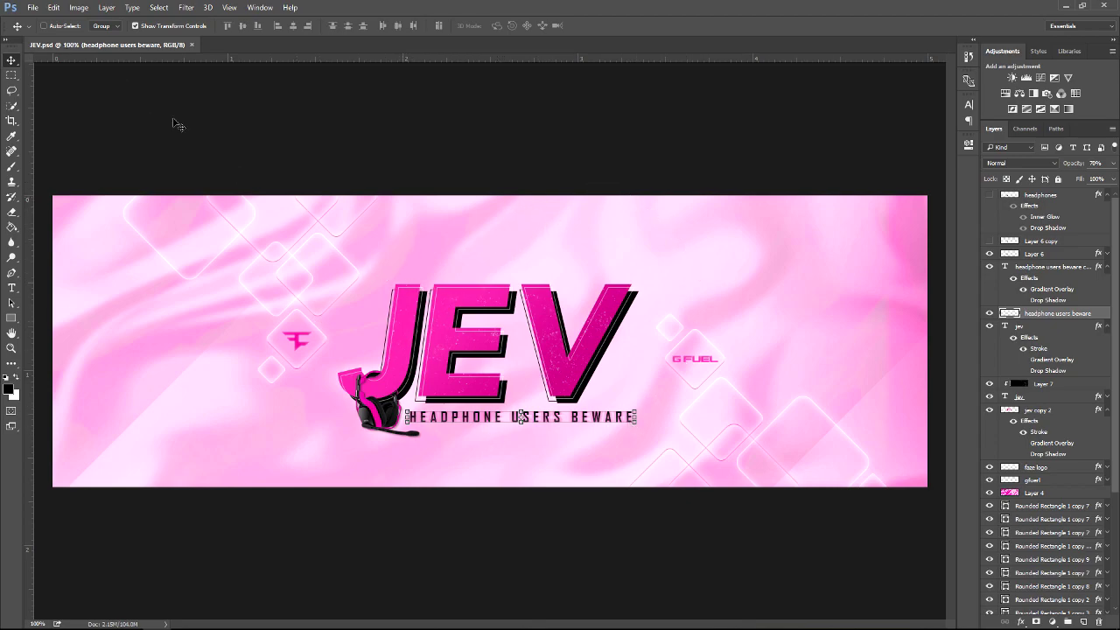
click(54, 8)
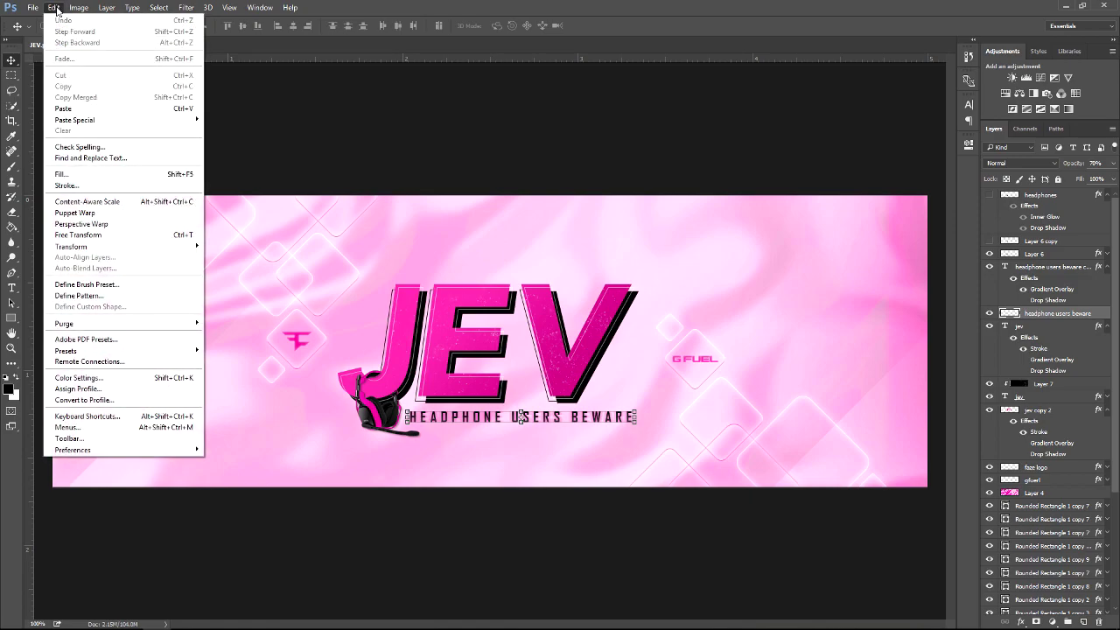
click(103, 400)
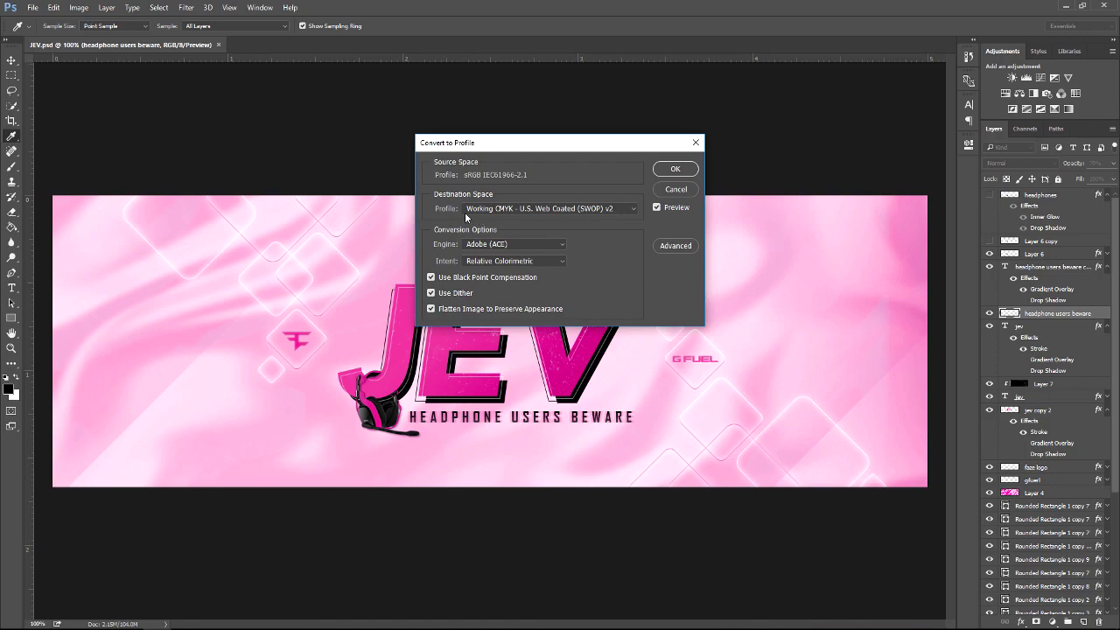
click(497, 210)
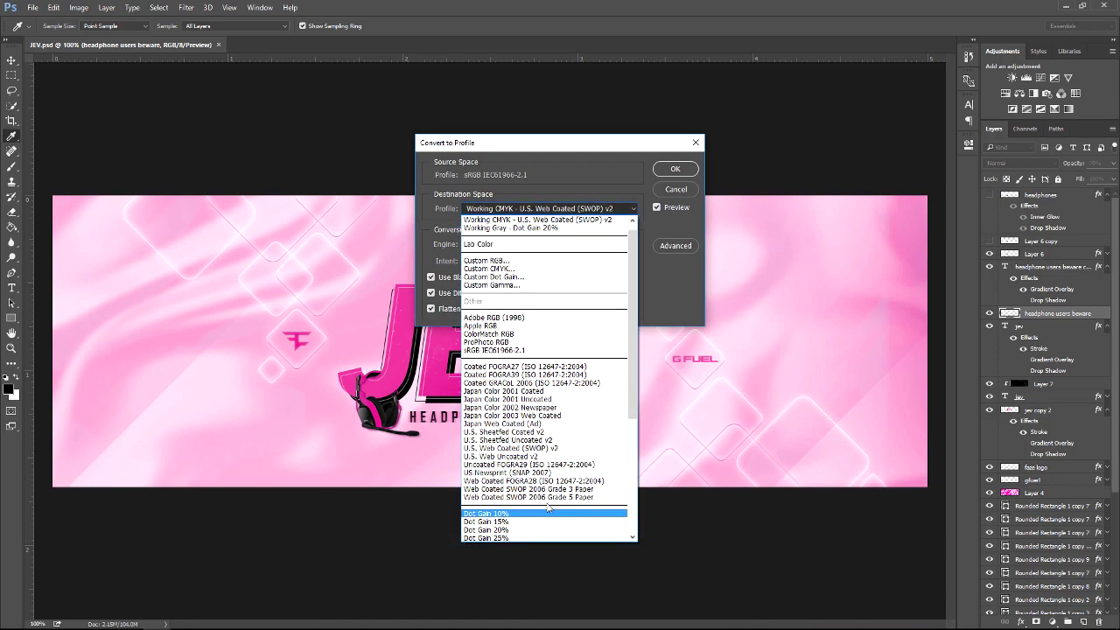
scroll(643, 319, down, 2)
scroll(654, 296, up, 3)
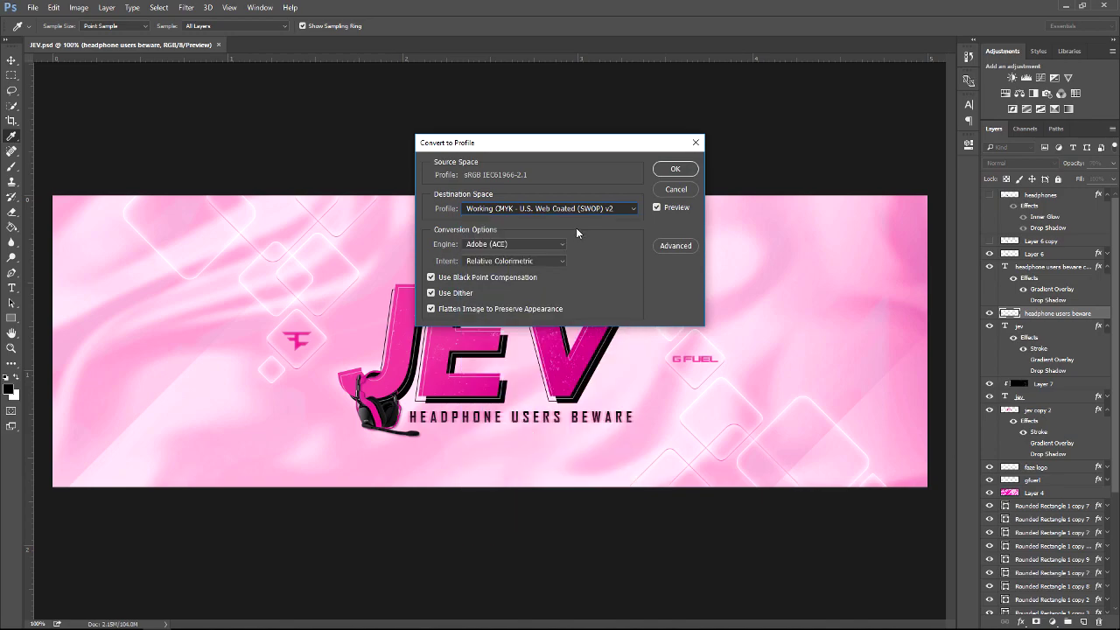
click(577, 228)
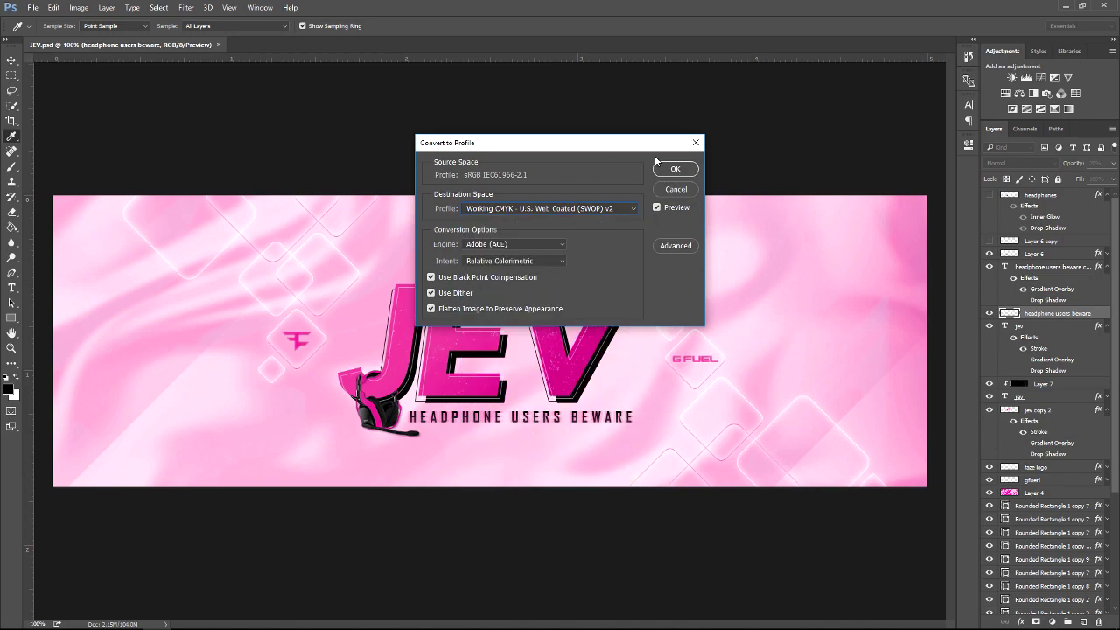
drag(641, 148, 774, 133)
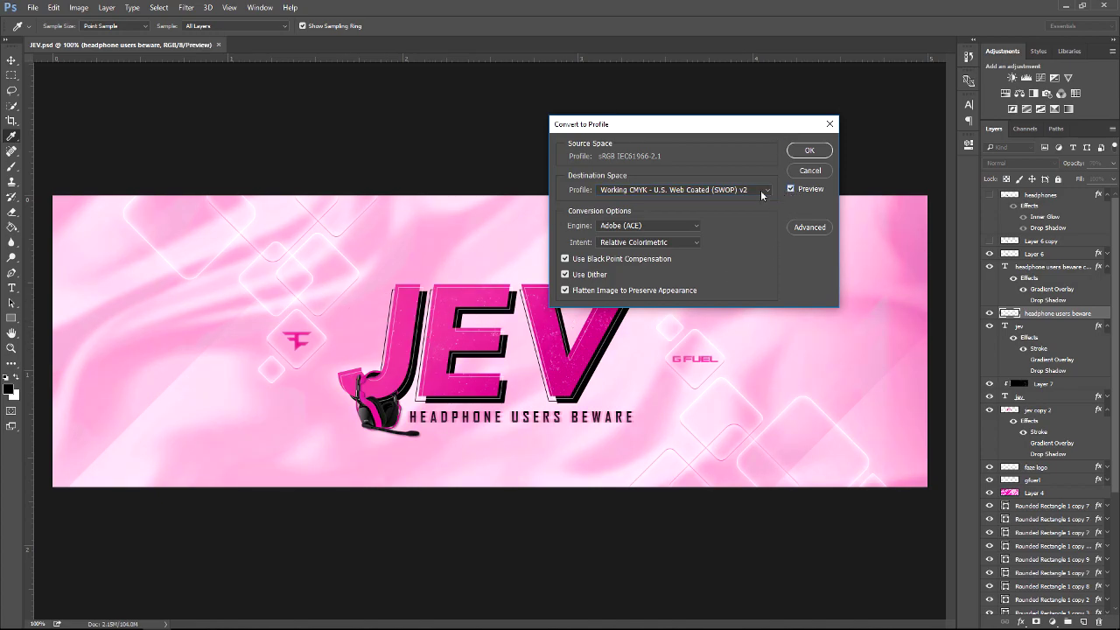
click(809, 170)
key(v)
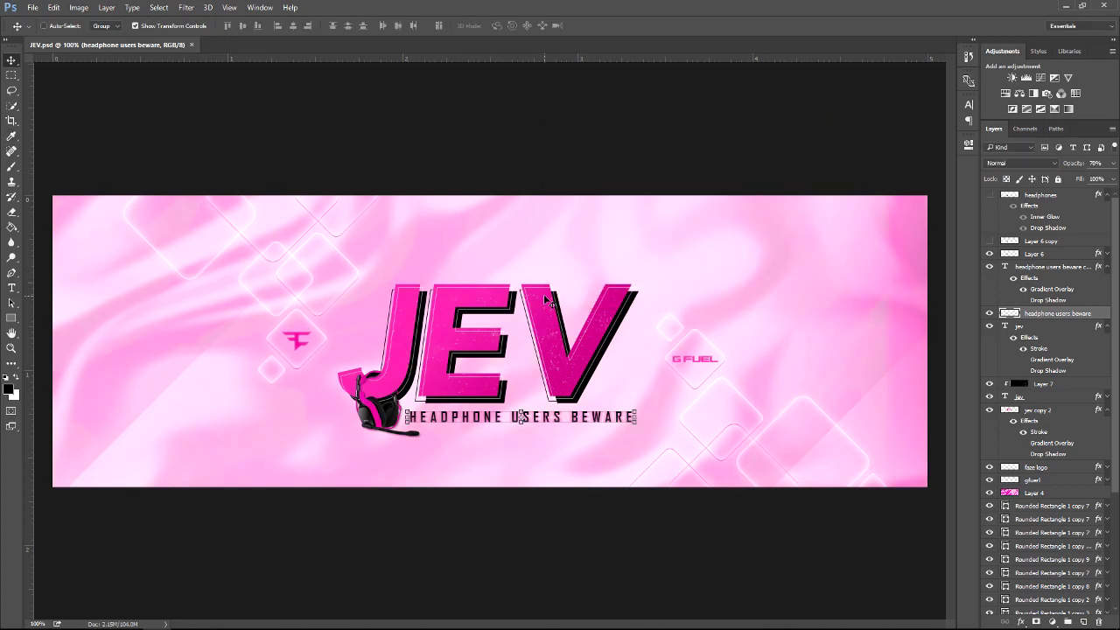